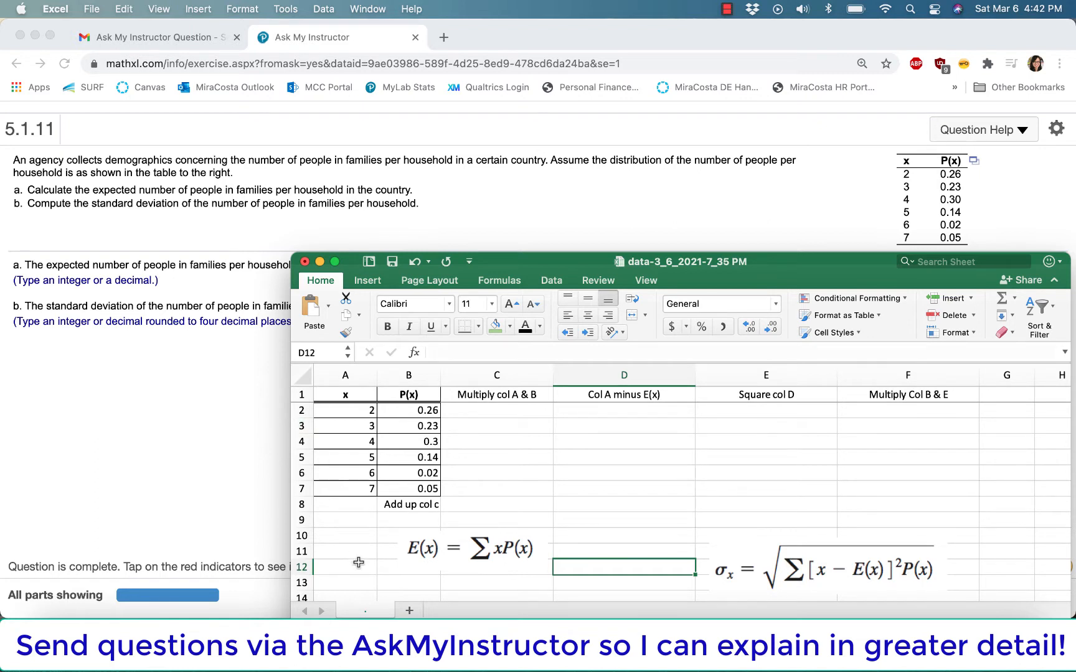
- Enter the formula =A2*B2 in C2 to multiply x by its probability P(x)
left_click(453, 554)
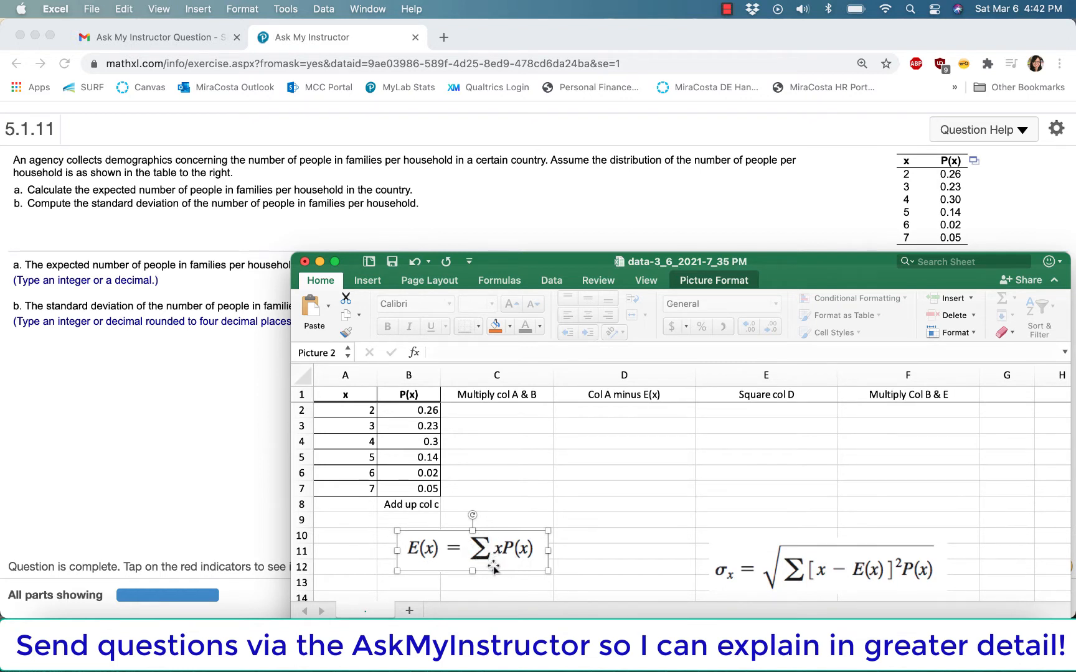
left_click(481, 411)
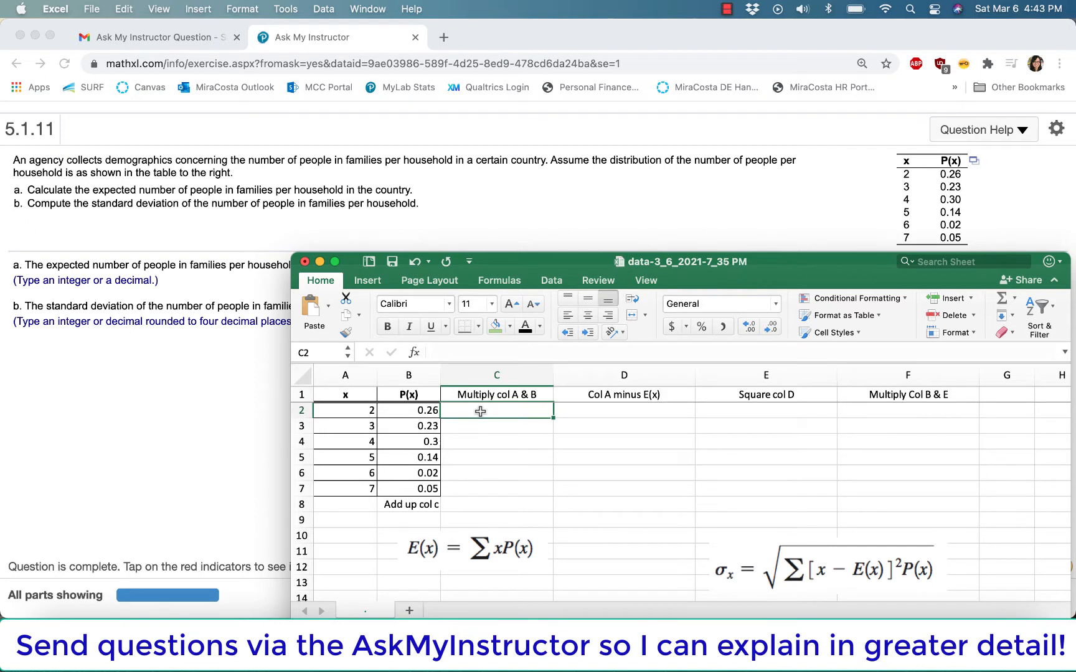
type("=")
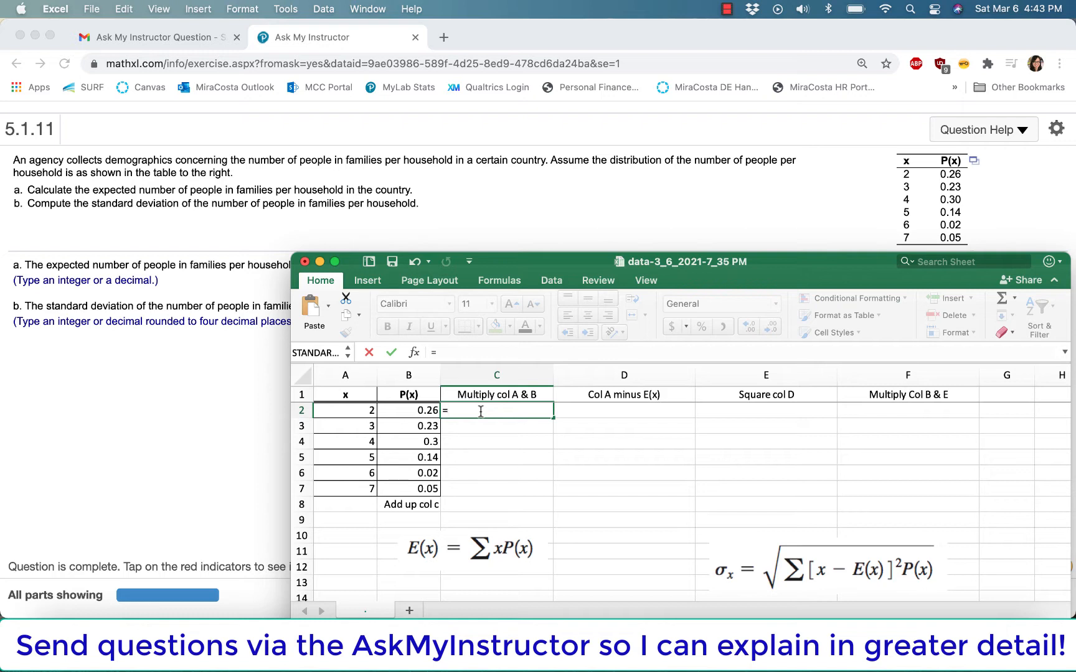
left_click(357, 409)
type("*")
left_click(394, 413)
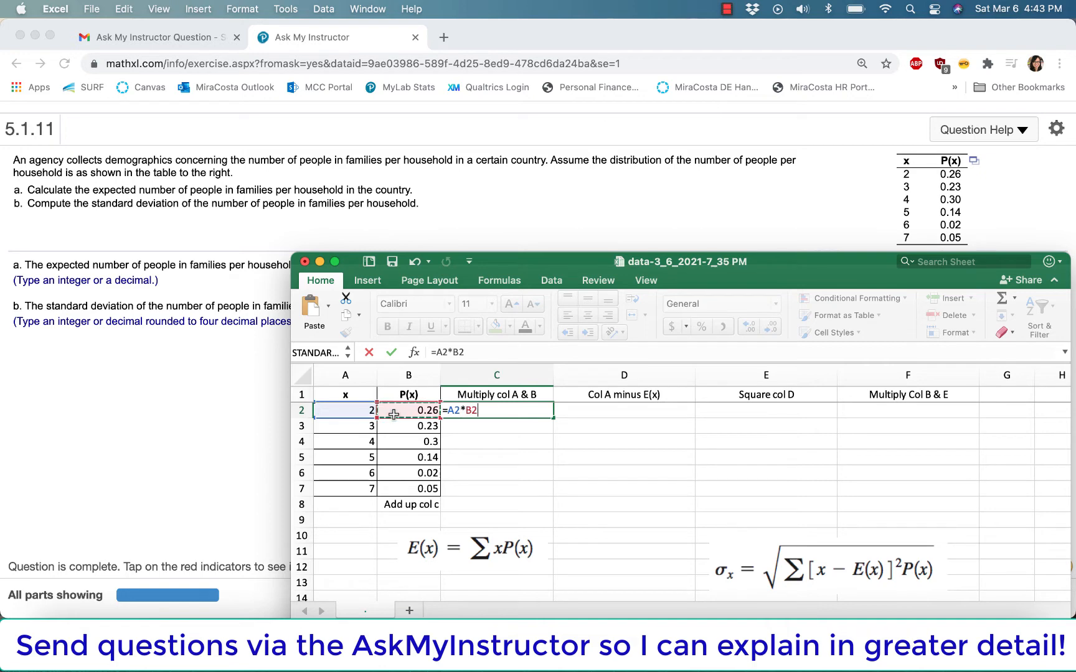
key("Return")
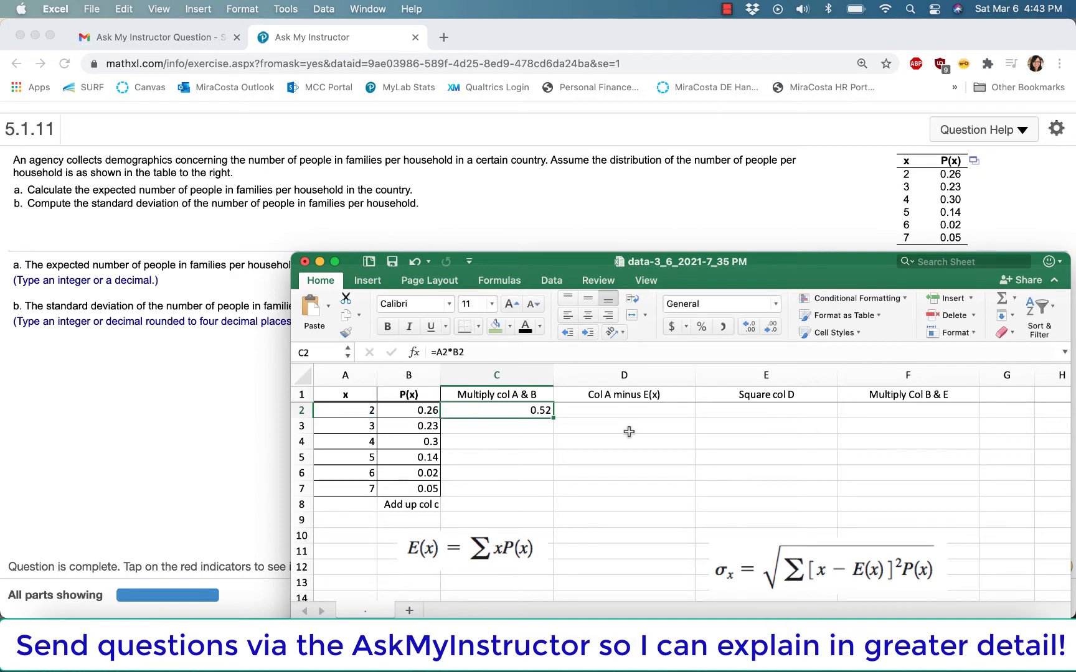
- Copy the product formula from C2 down through C7 and check the copied formula in C7
double_click(553, 419)
left_click(612, 519)
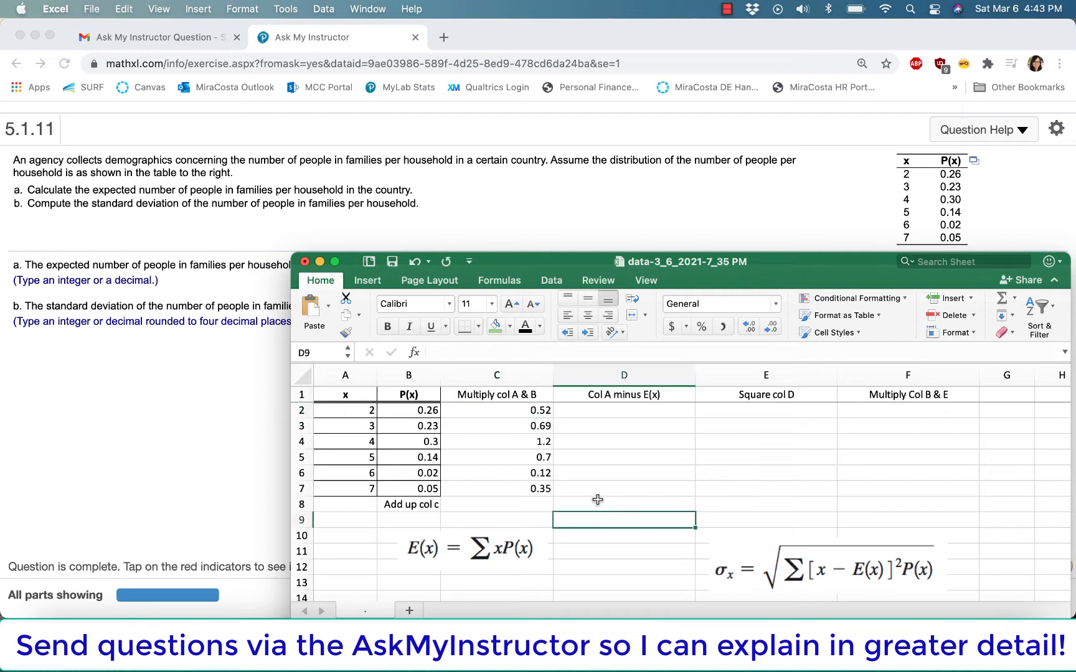
left_click(534, 486)
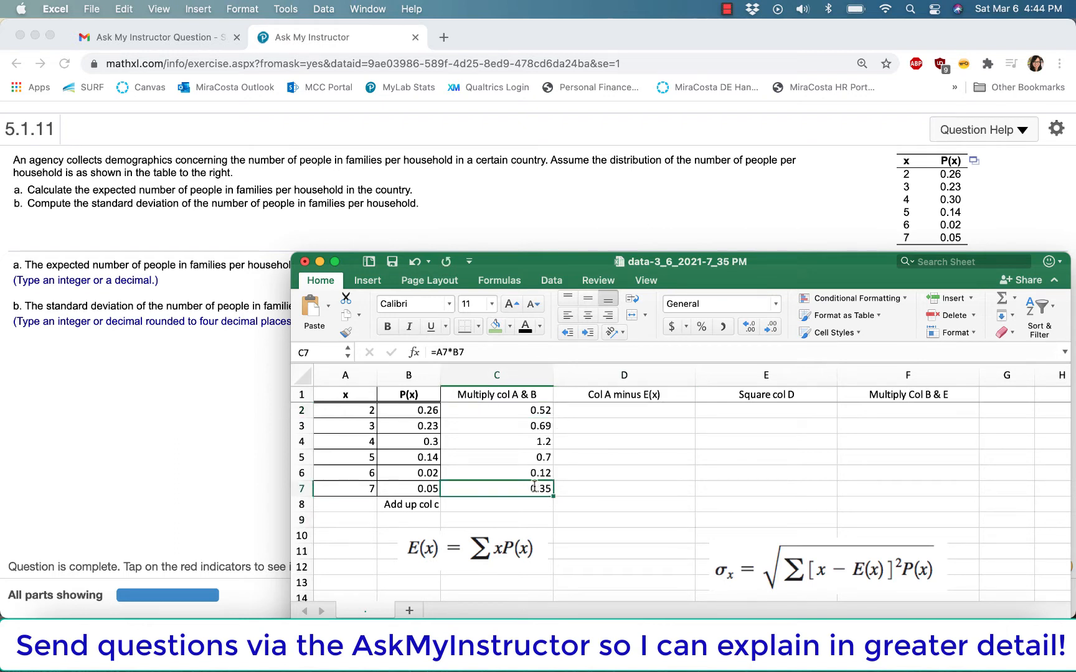
double_click(534, 487)
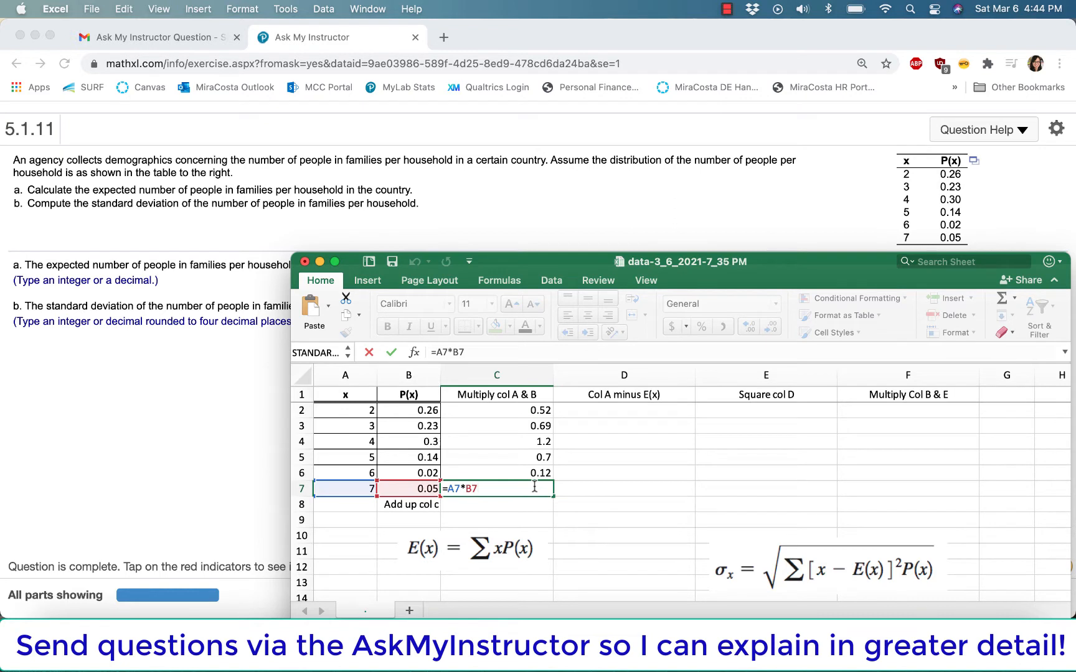
key("Return")
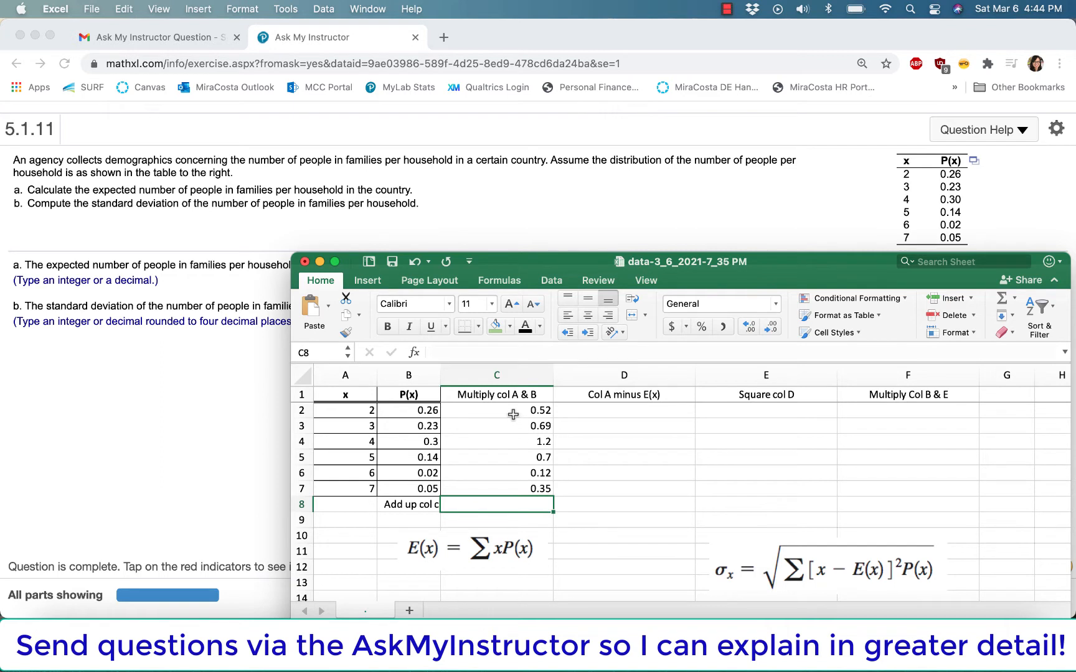
- Sum the products in C2:C7 into C8 and check the range used by the SUM formula
left_click_drag(513, 411, 513, 486)
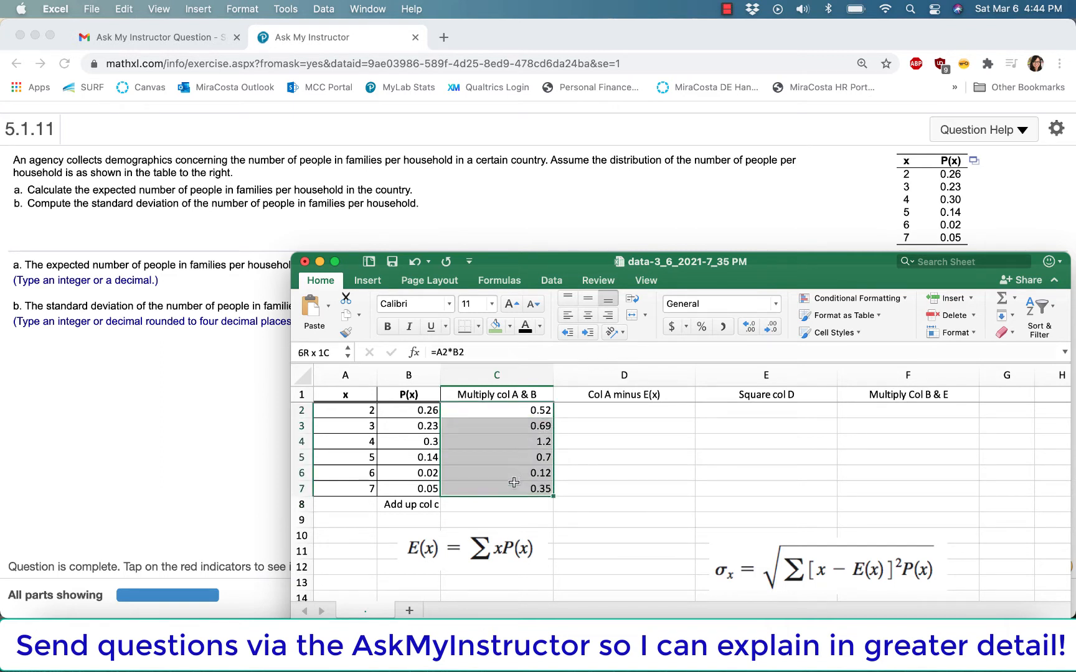
left_click(999, 300)
double_click(519, 506)
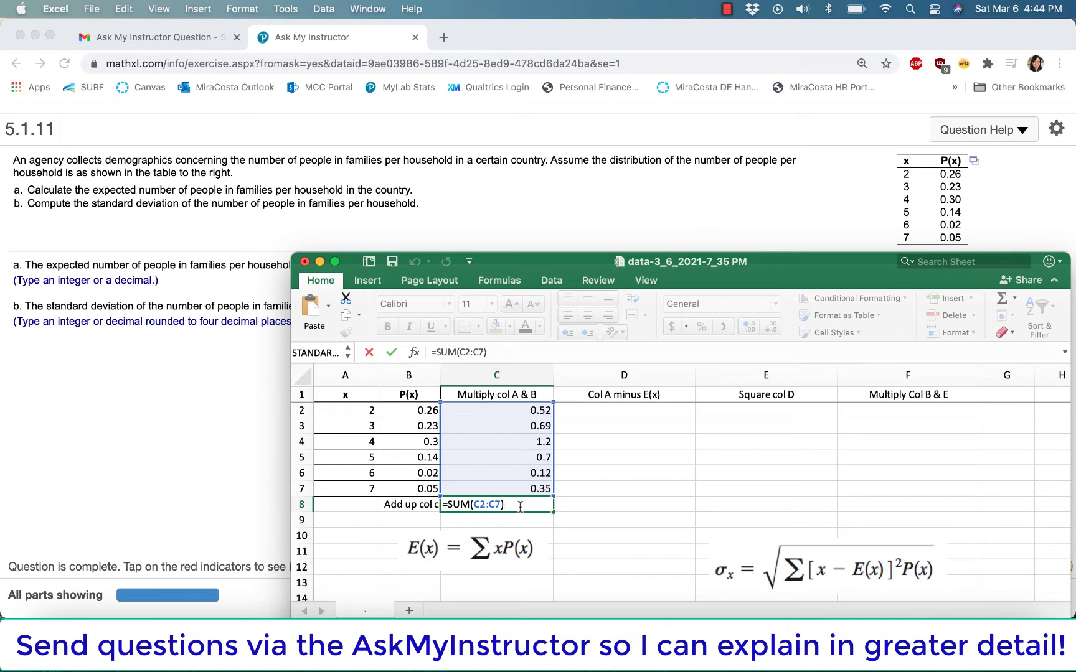
key("Return")
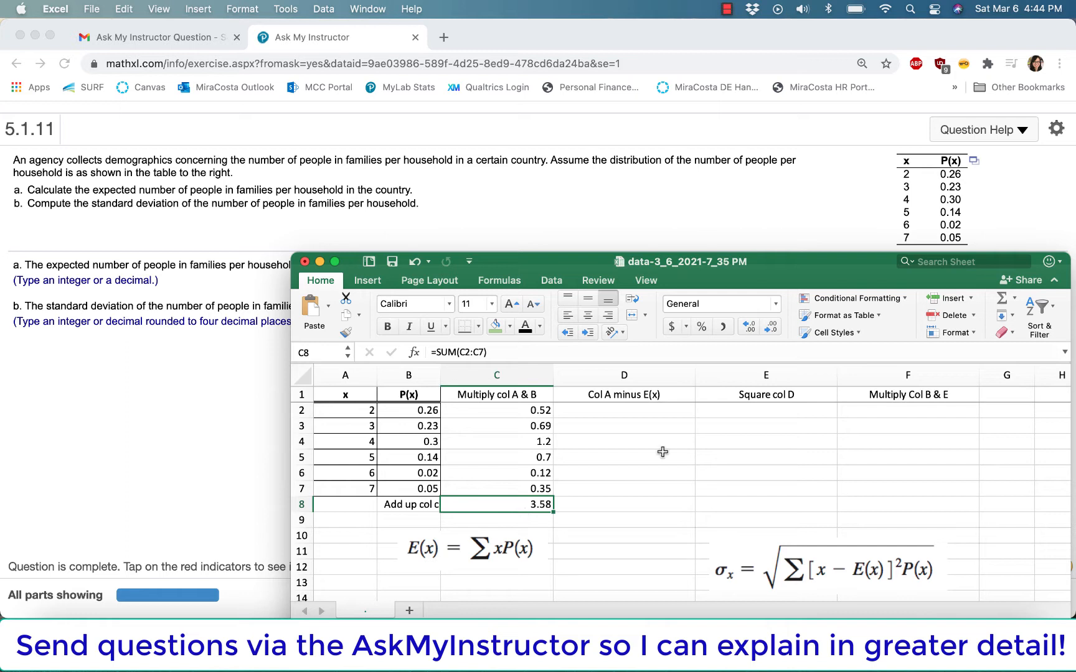
- Enter the formula =A2-3.58 in D2 to subtract the expected value from x
left_click(600, 408)
type("=")
left_click(356, 410)
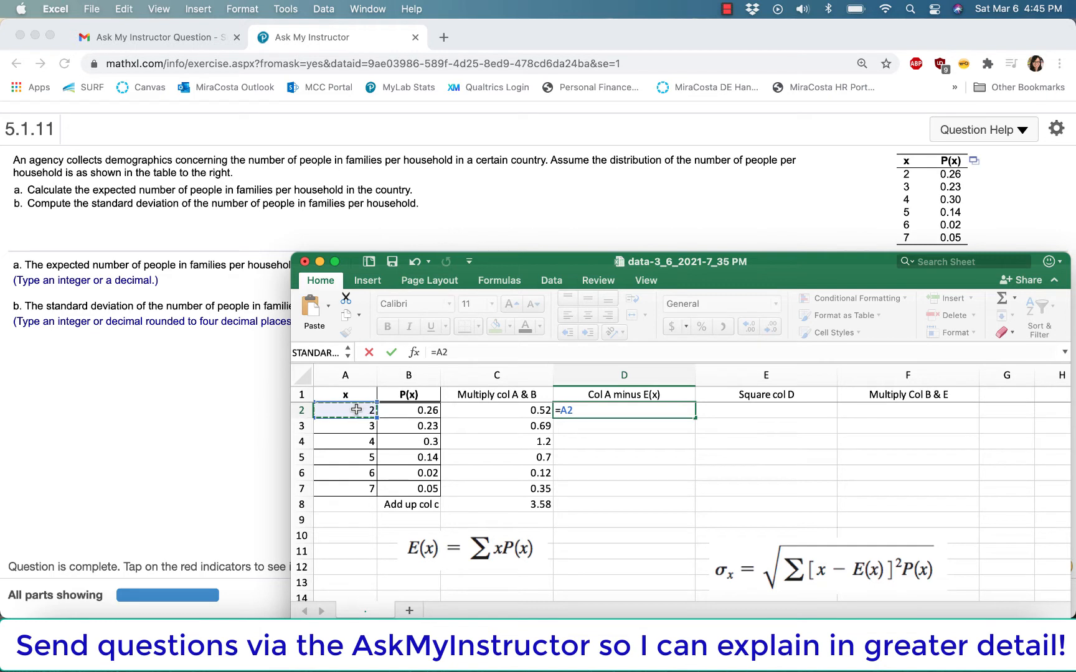
type("-")
type("3.58")
key("Return")
- Copy the subtraction formula from D2 down through D7 and check the copied formula in D4
left_click(680, 409)
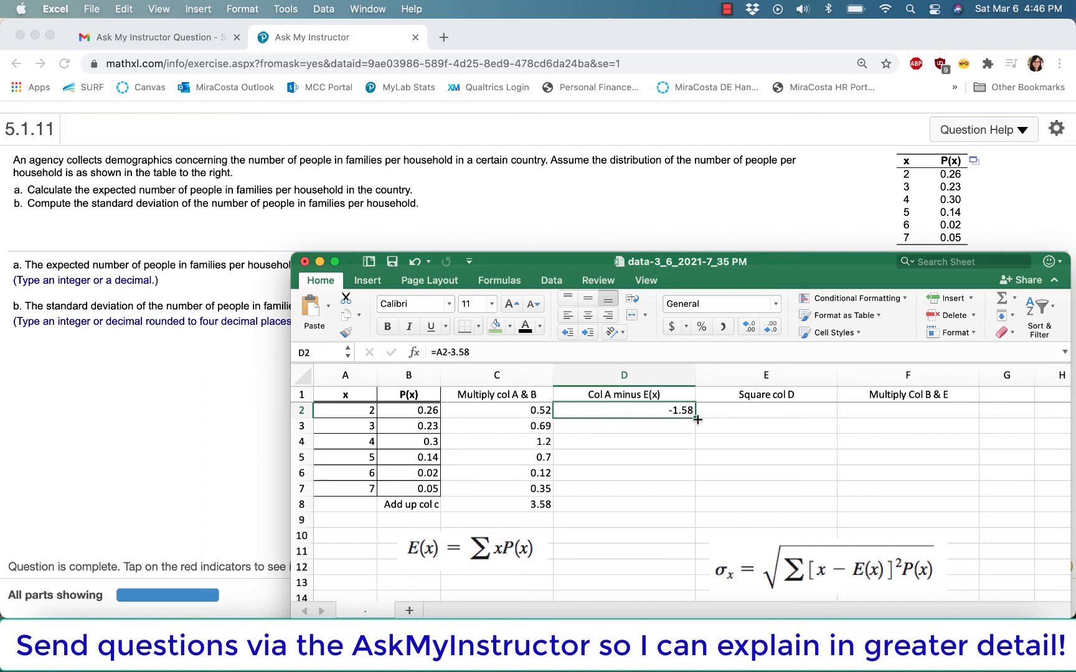
left_click_drag(697, 420, 692, 466)
left_click_drag(692, 472, 691, 490)
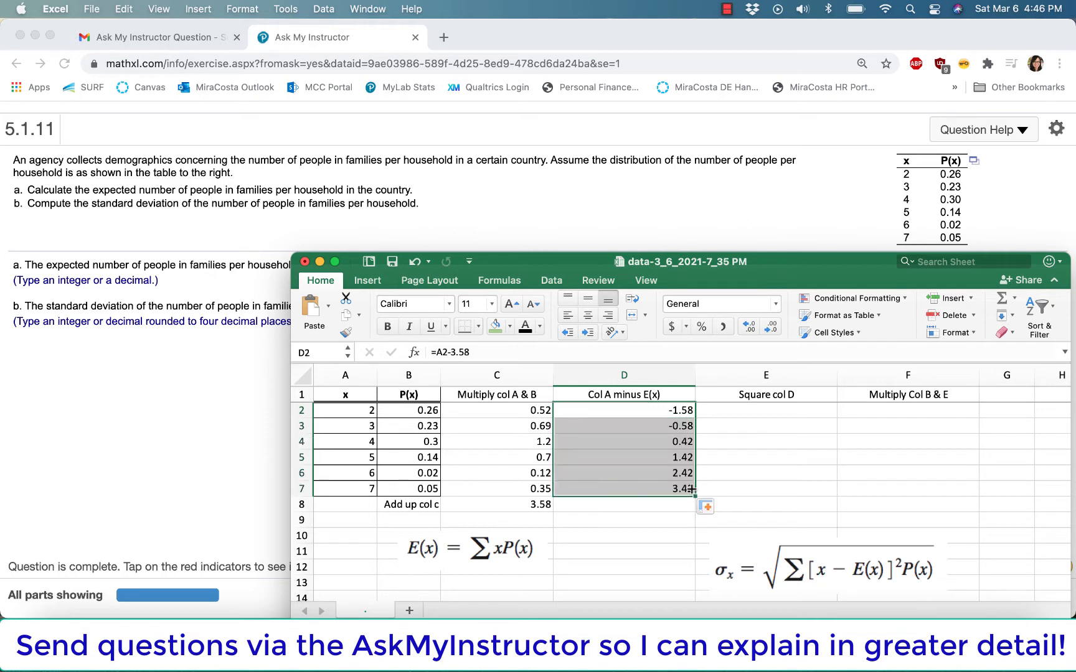
left_click(770, 484)
left_click(630, 443)
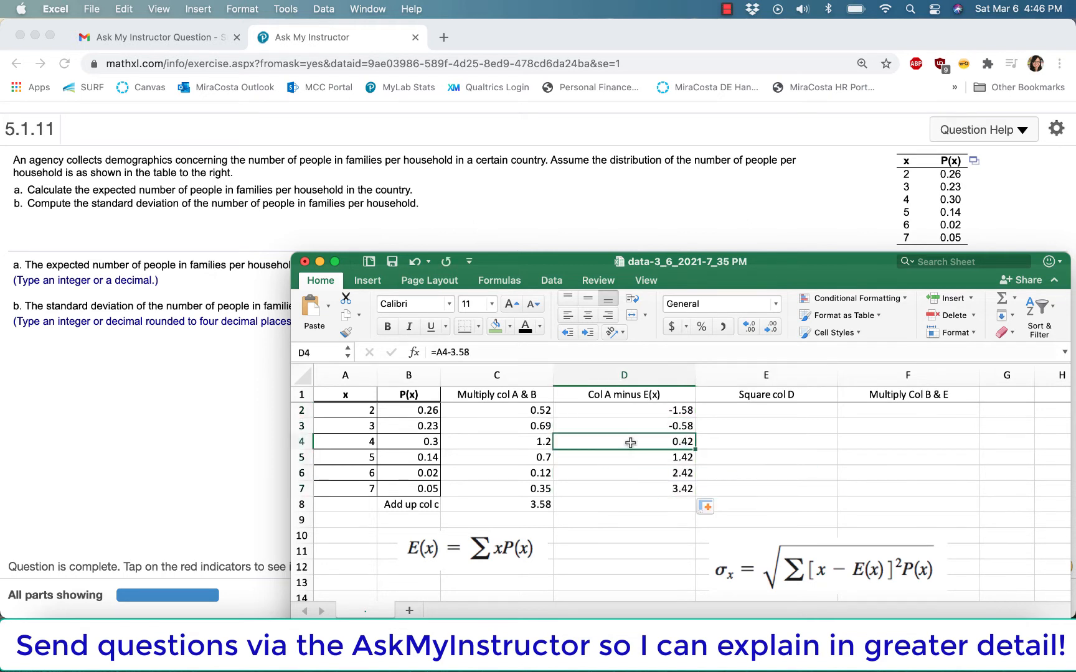
double_click(630, 443)
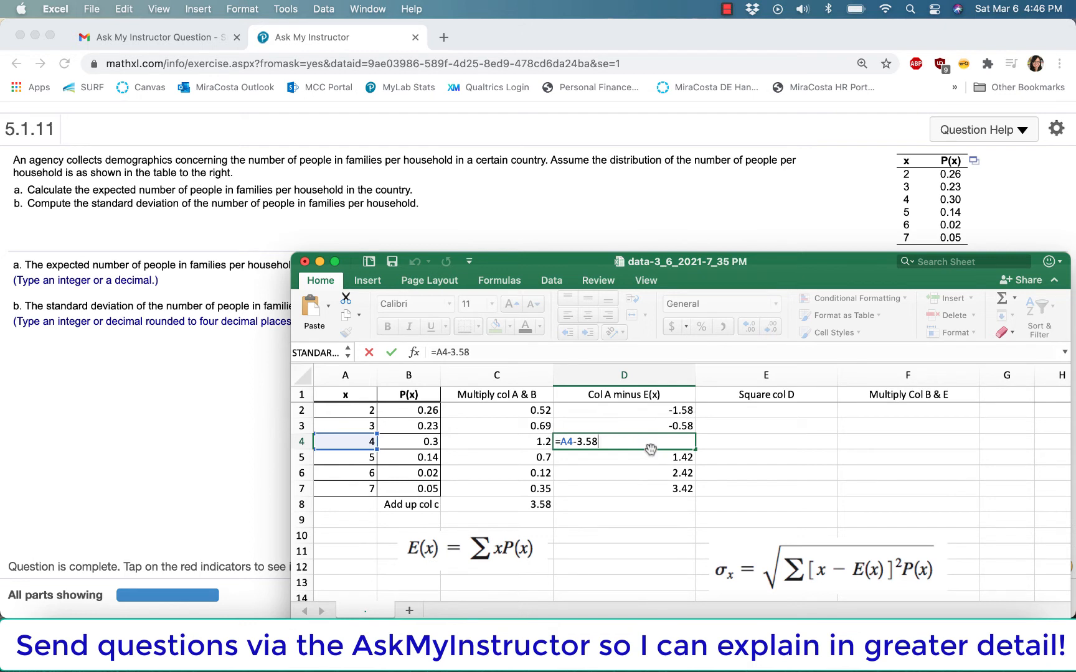
key("Return")
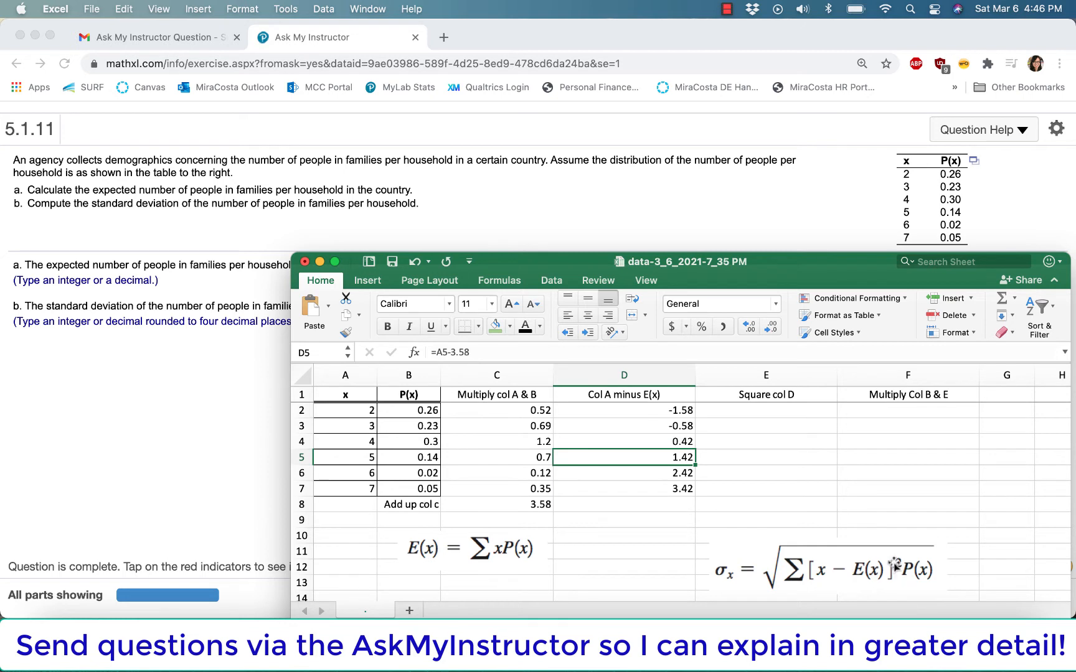
- Enter the formula =D2^2 in E2 to square the difference in column D
left_click(769, 416)
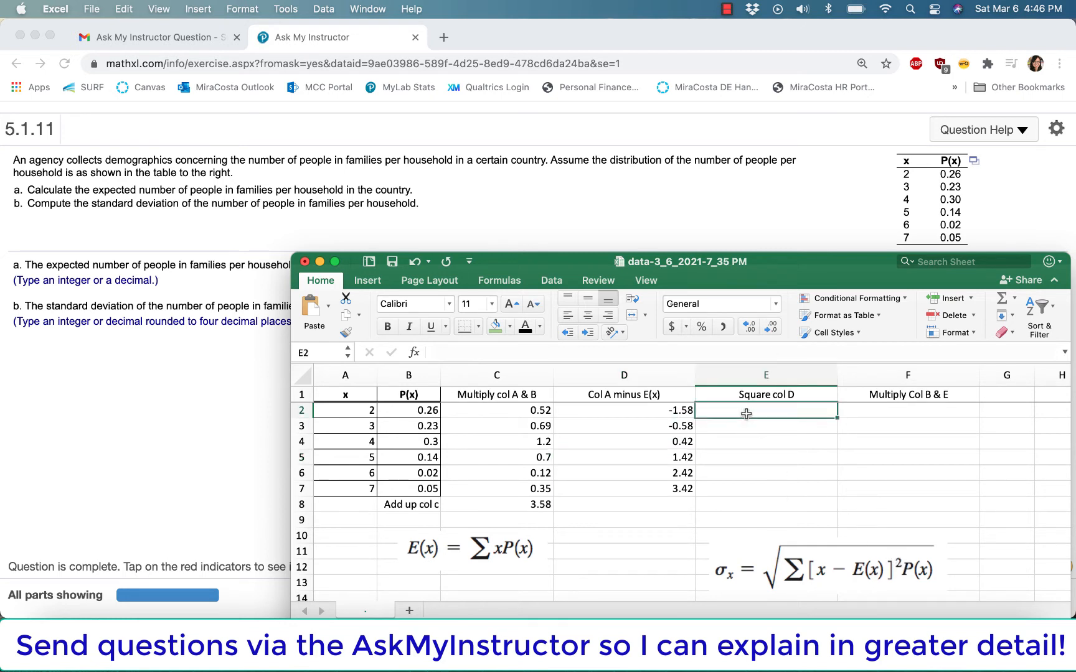
type("=")
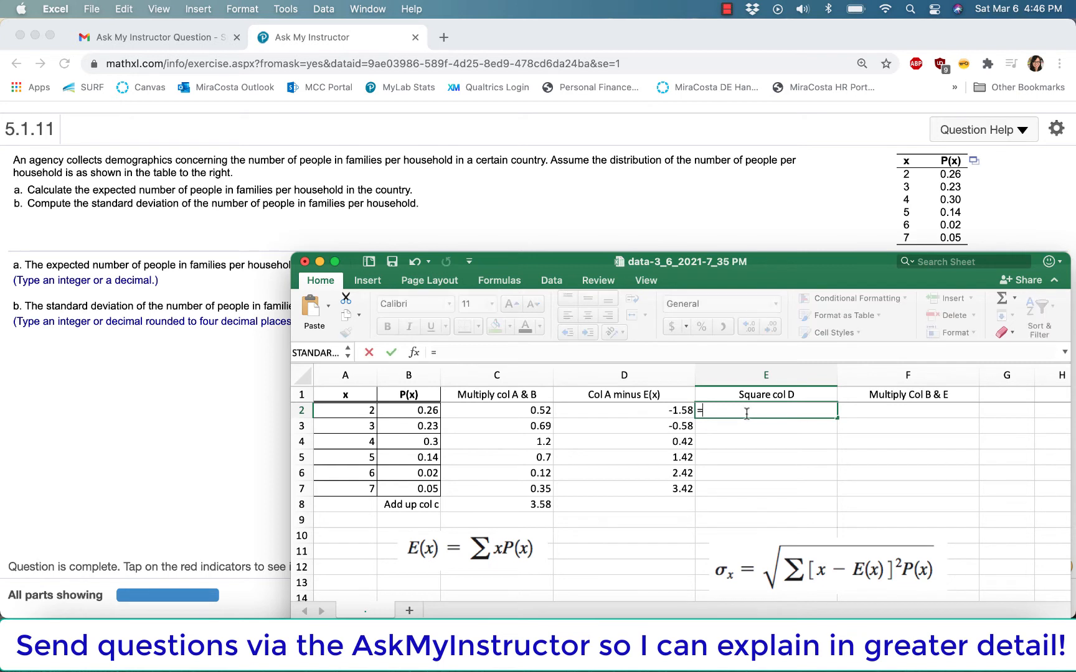
left_click(659, 411)
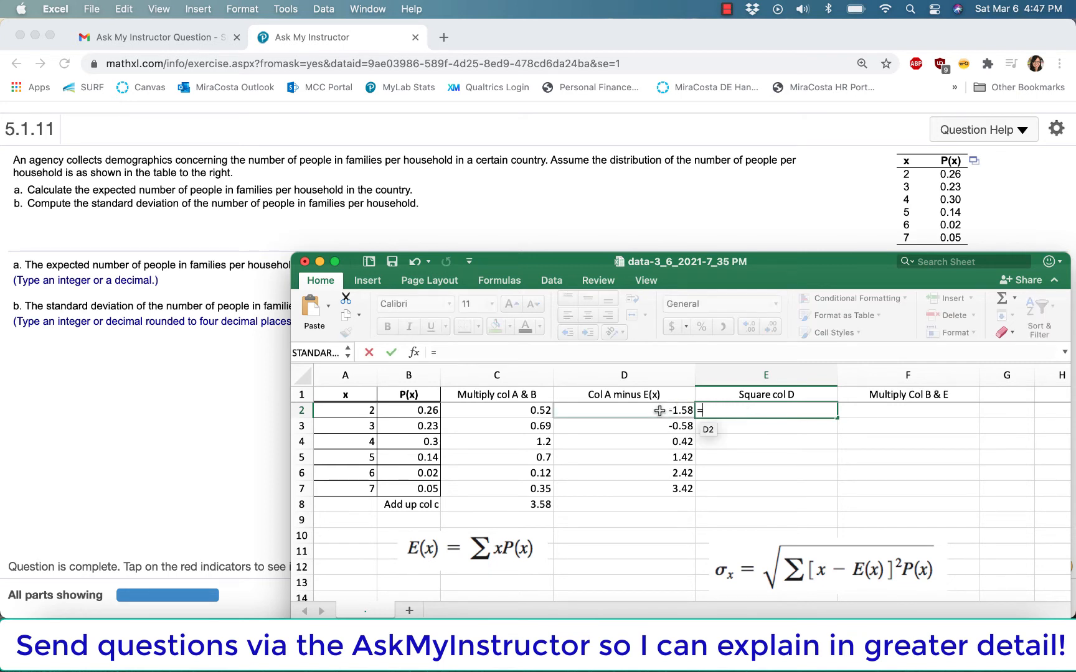
left_click(659, 410)
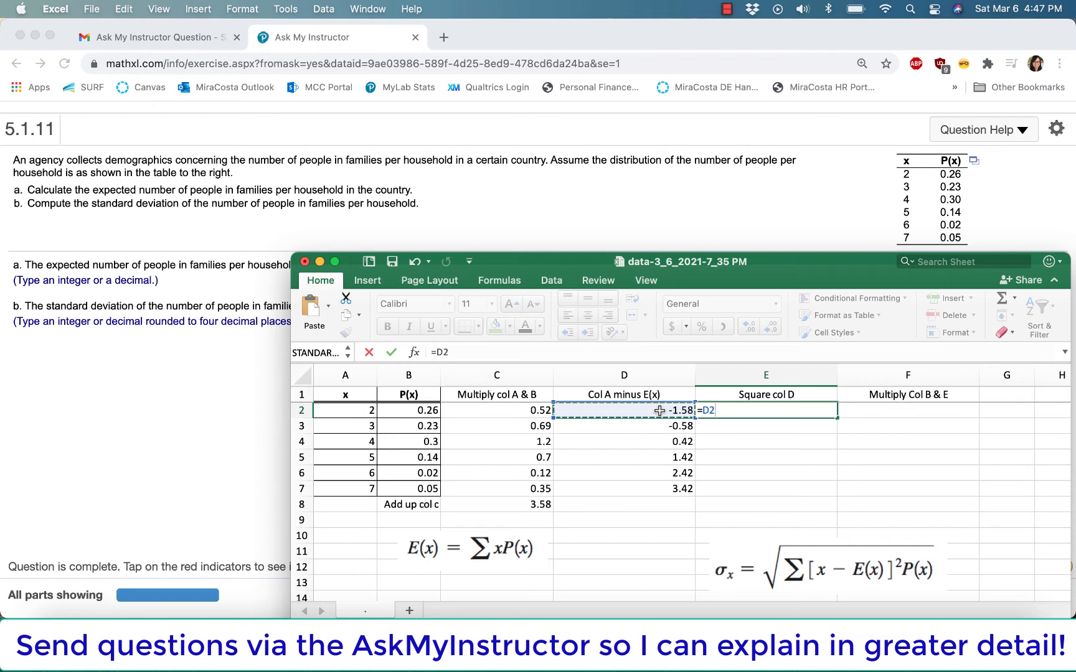
type("^2")
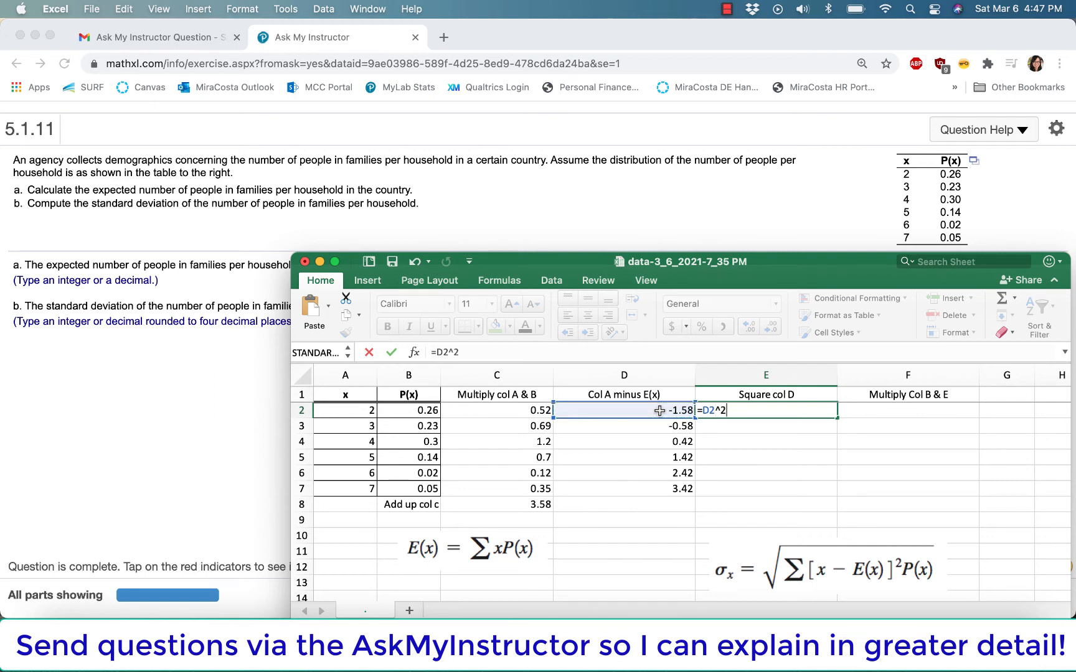
key("Return")
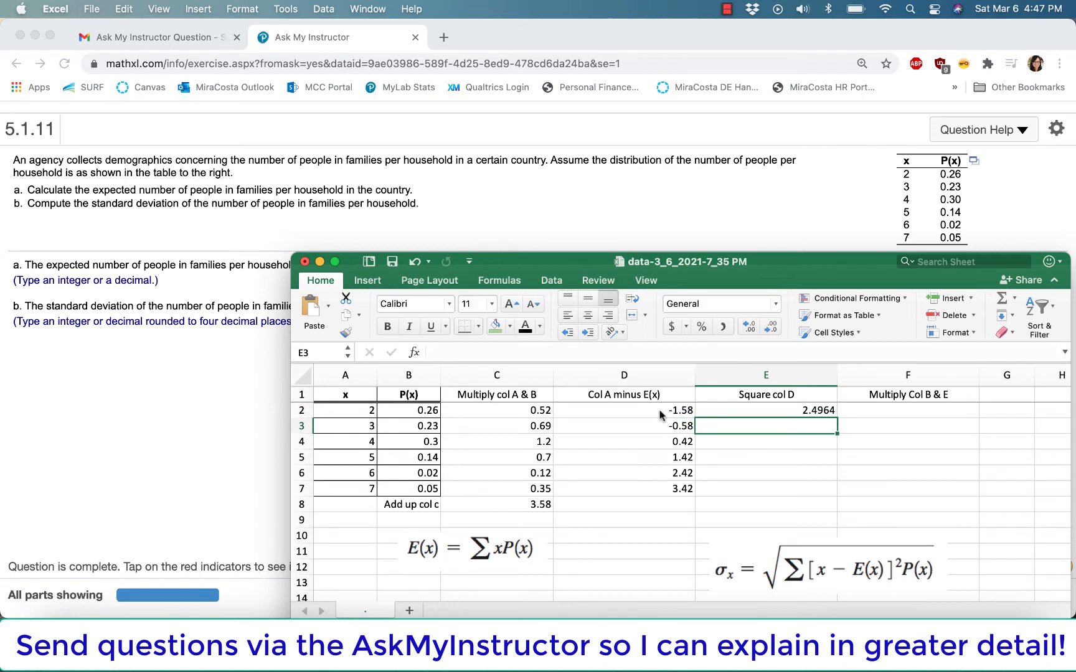
- Copy the squaring formula from E2 down through E7 and check the copied formula in E4
left_click(822, 409)
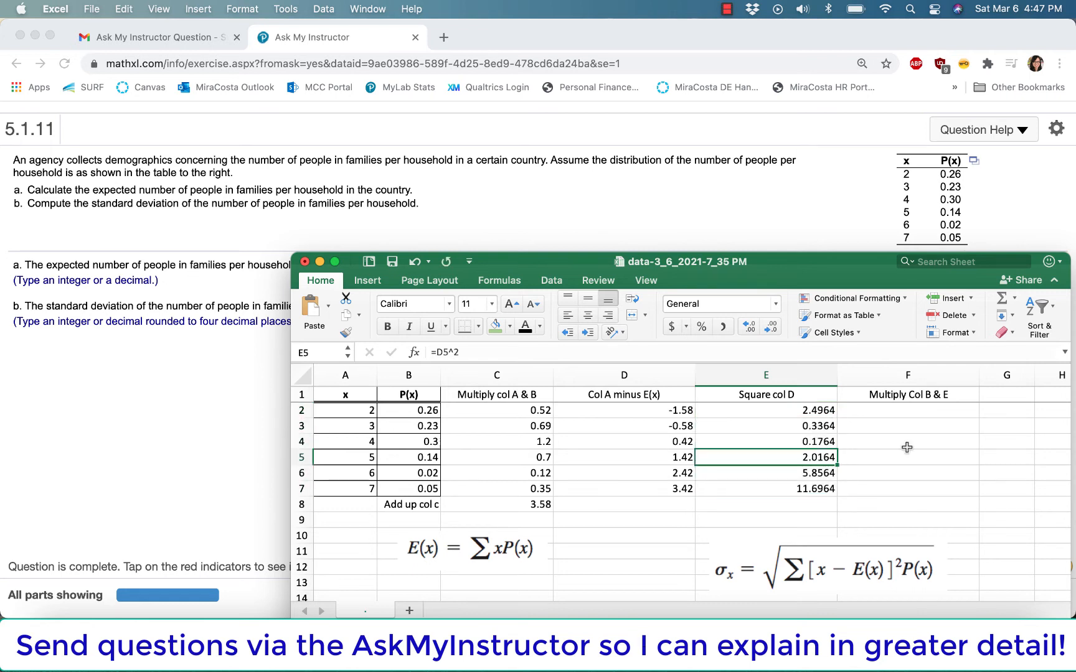
double_click(813, 441)
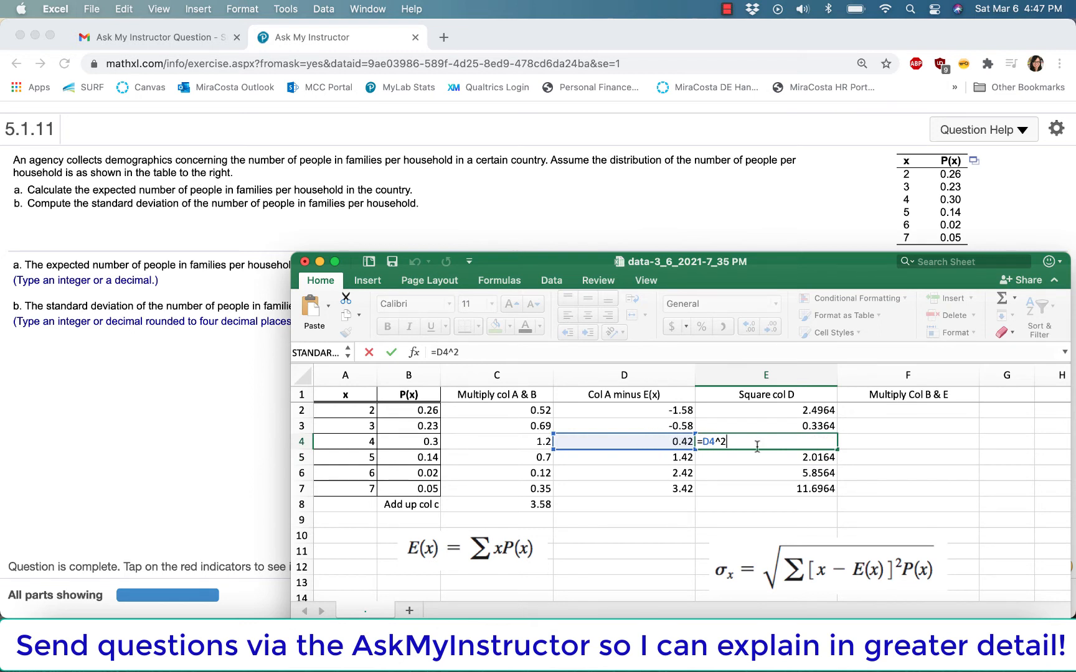
key("Return")
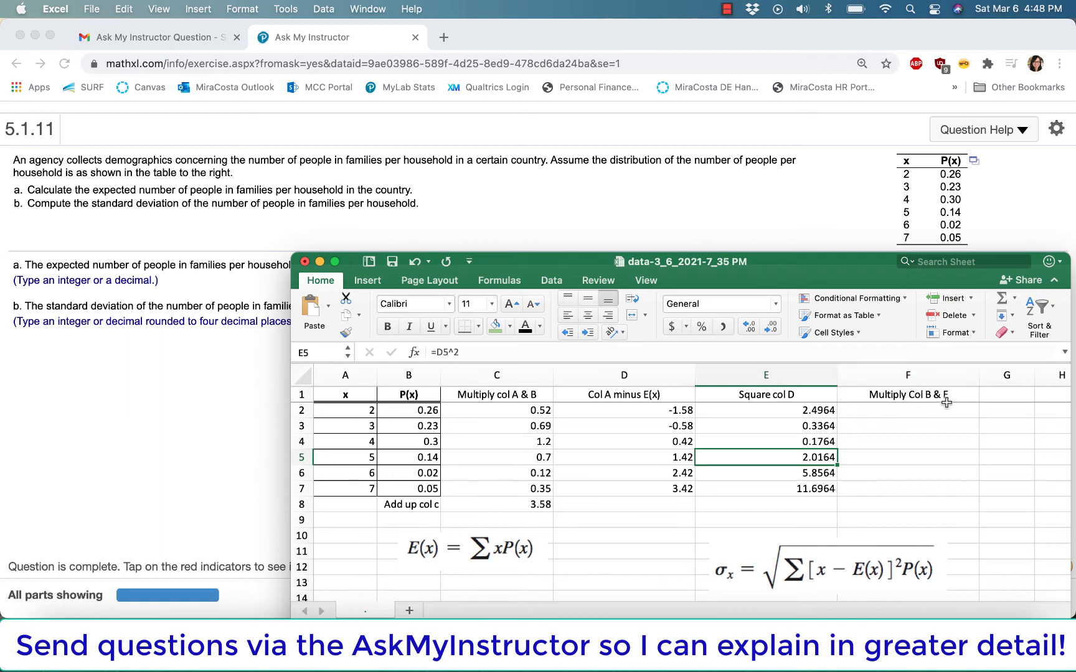
- Enter =B2*E2 in F2 to multiply the probability by the squared difference, and copy it down through F7
left_click(919, 414)
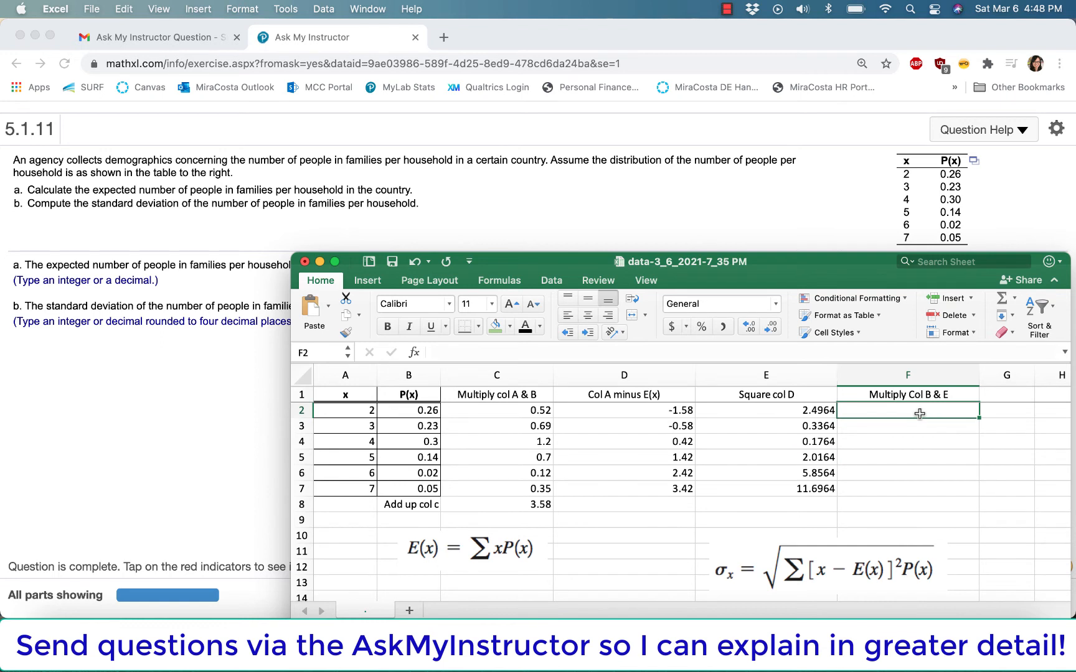
type("=")
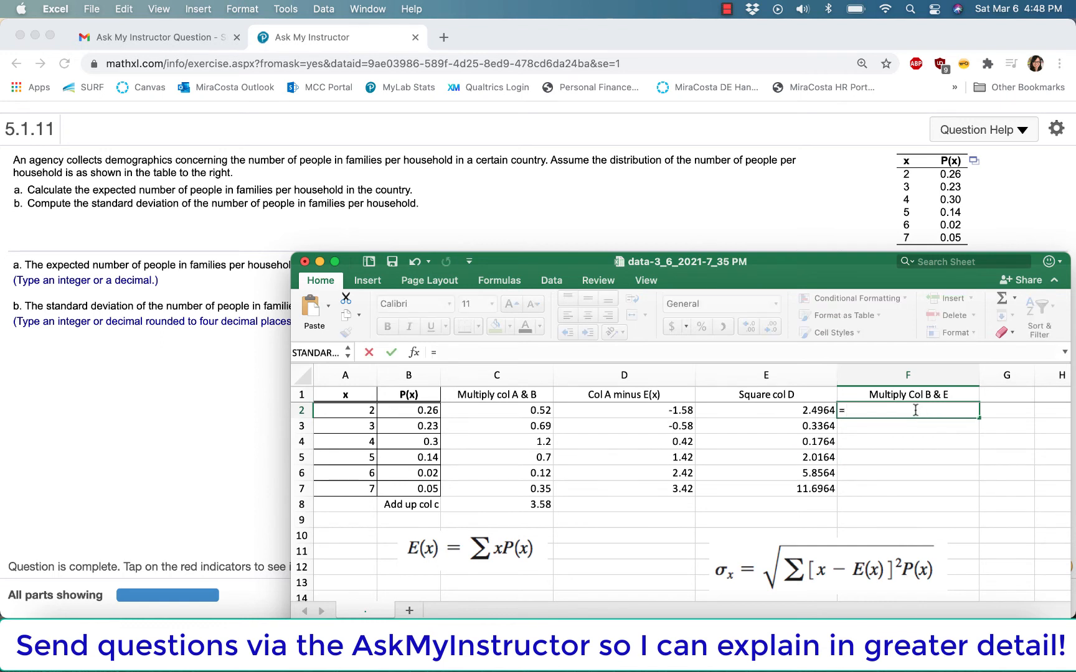
left_click(417, 412)
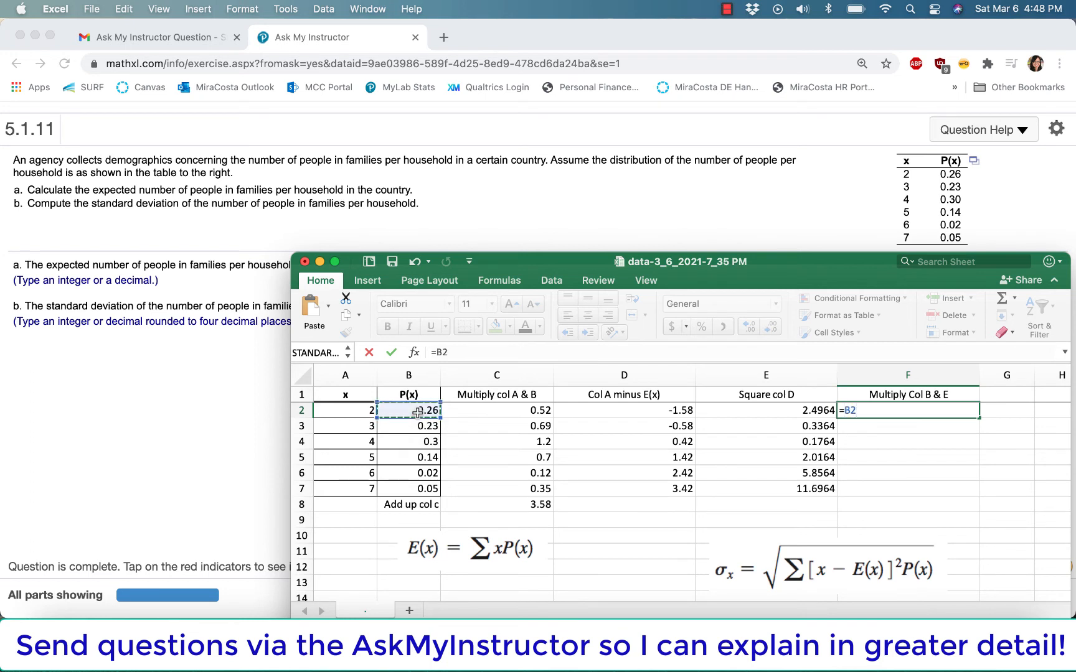
type("*")
left_click(818, 414)
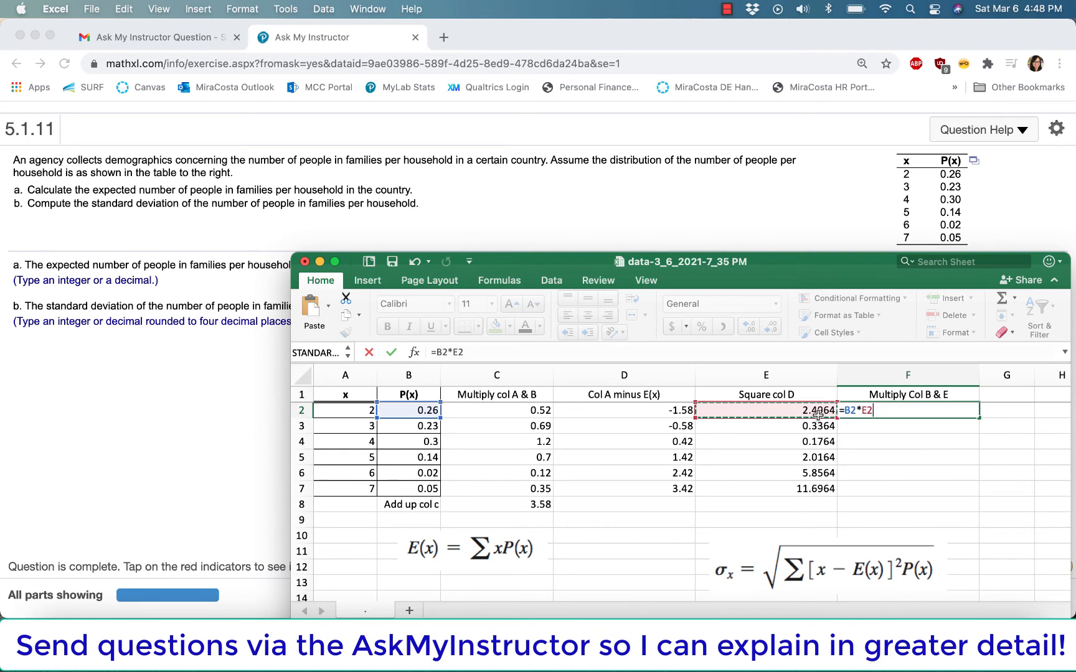
key("Return")
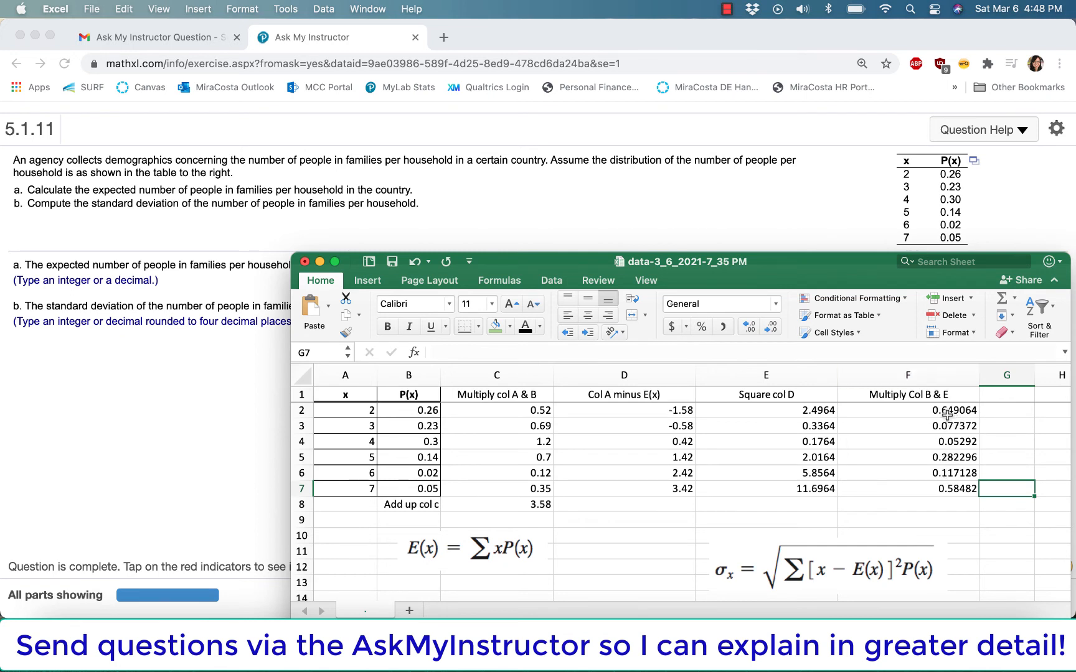
- Format the values in F2:F7 to show four decimal places
left_click_drag(947, 414, 938, 489)
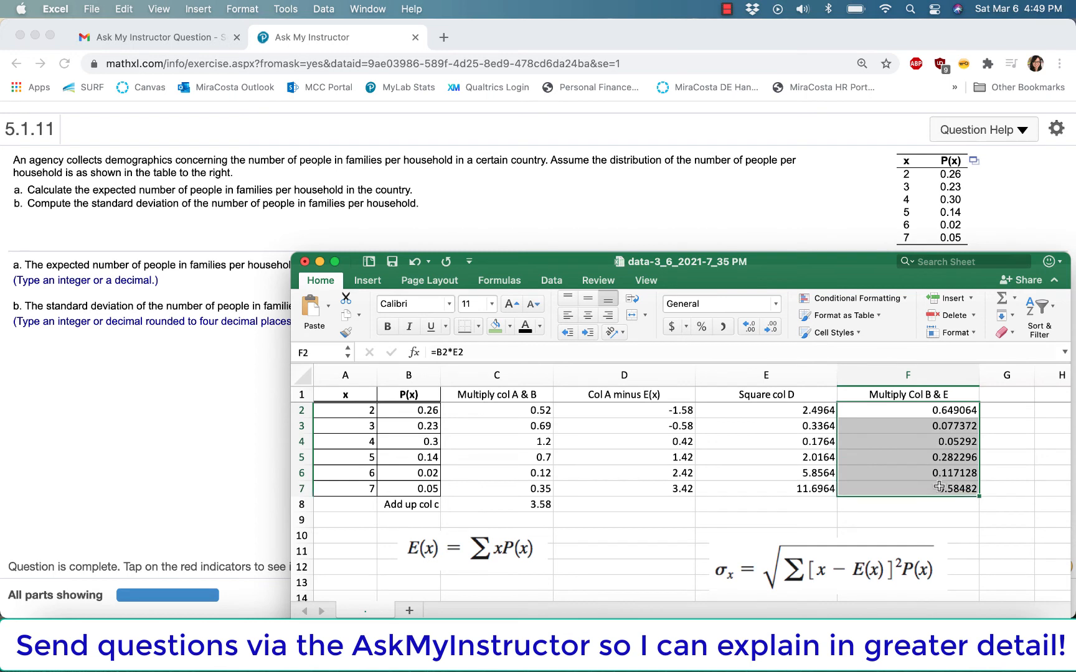
left_click(771, 328)
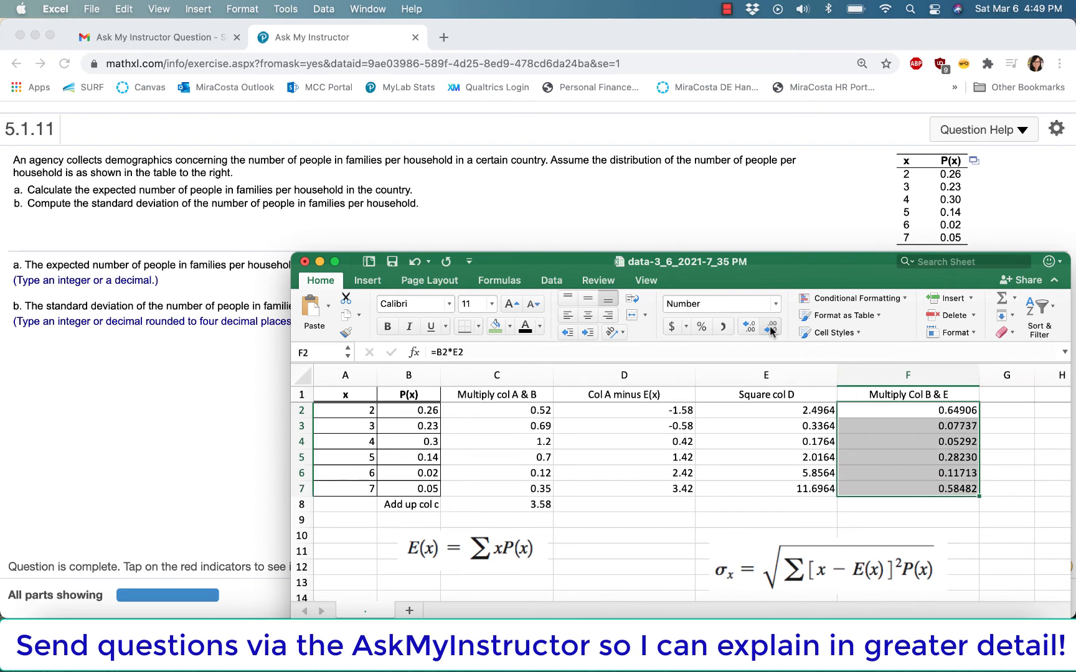
left_click(771, 330)
left_click(749, 327)
left_click(768, 330)
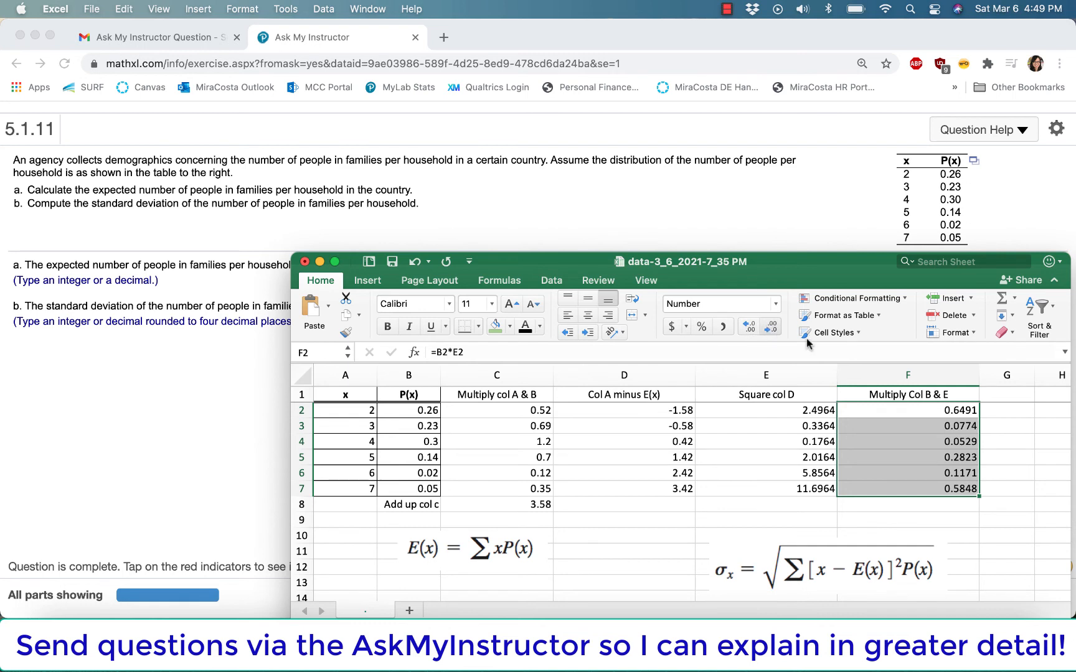
- Label E8 "Add up col F" and total F2:F7 in F8 with AutoSum
left_click(1010, 519)
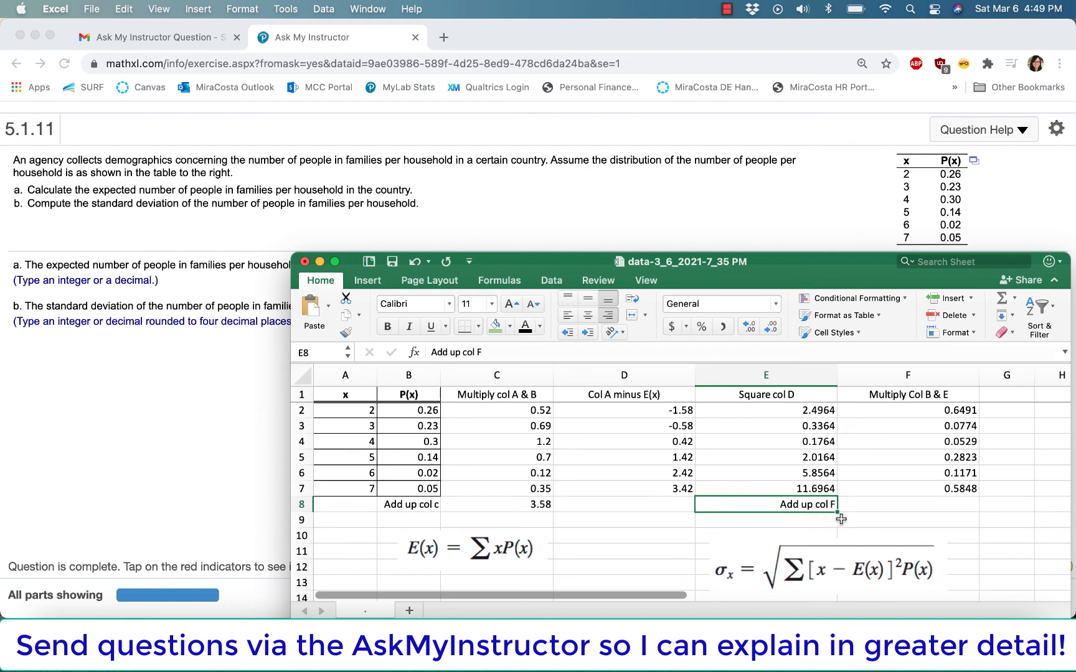
left_click(868, 505)
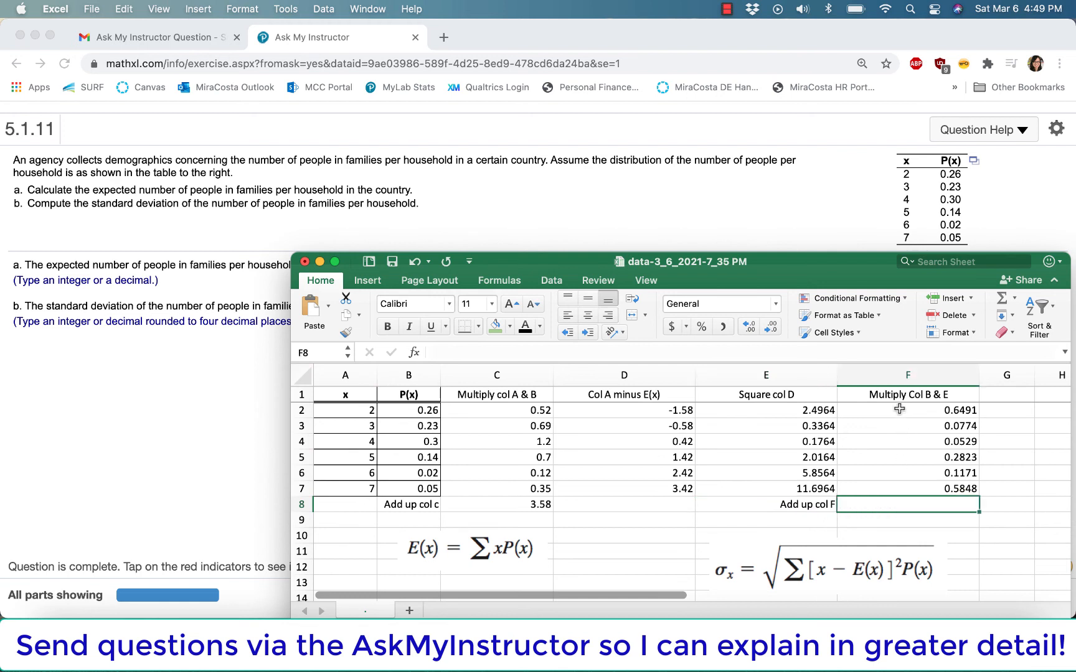
left_click_drag(898, 410, 898, 487)
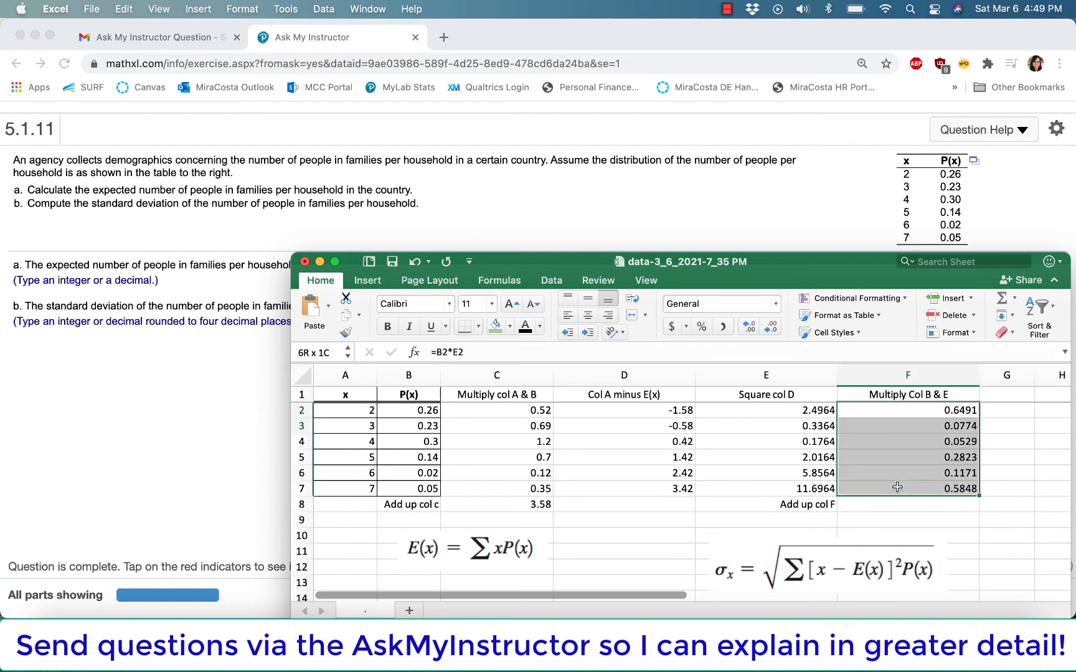
left_click(1000, 299)
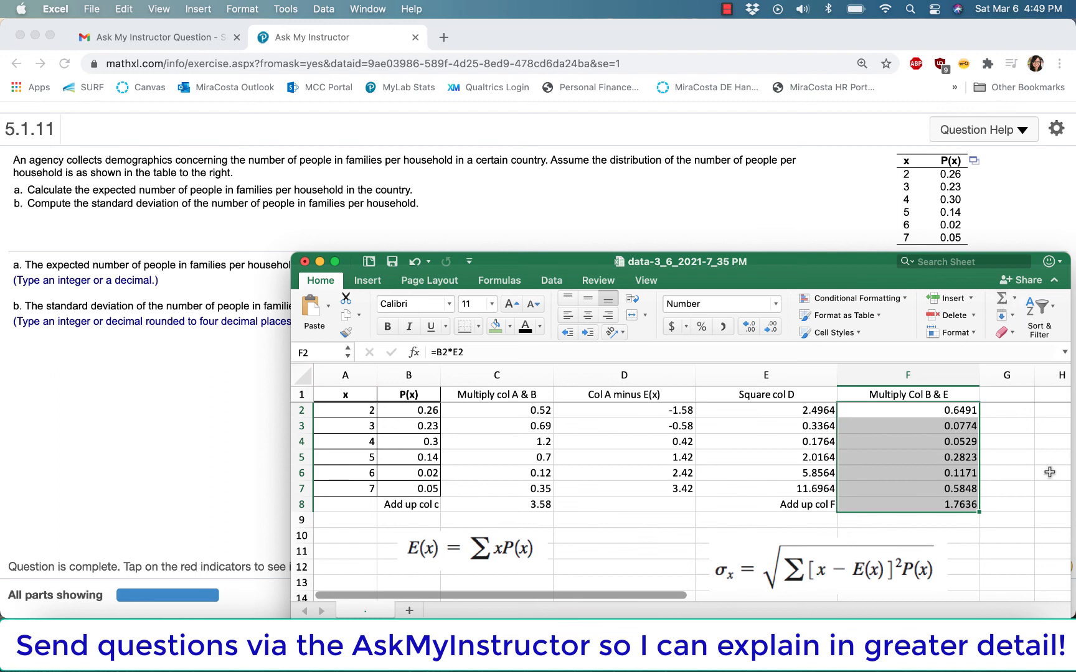
- Label the total in F8 as "variance" in G8 and add the label "Square root to find std dev" in E9
left_click(965, 506)
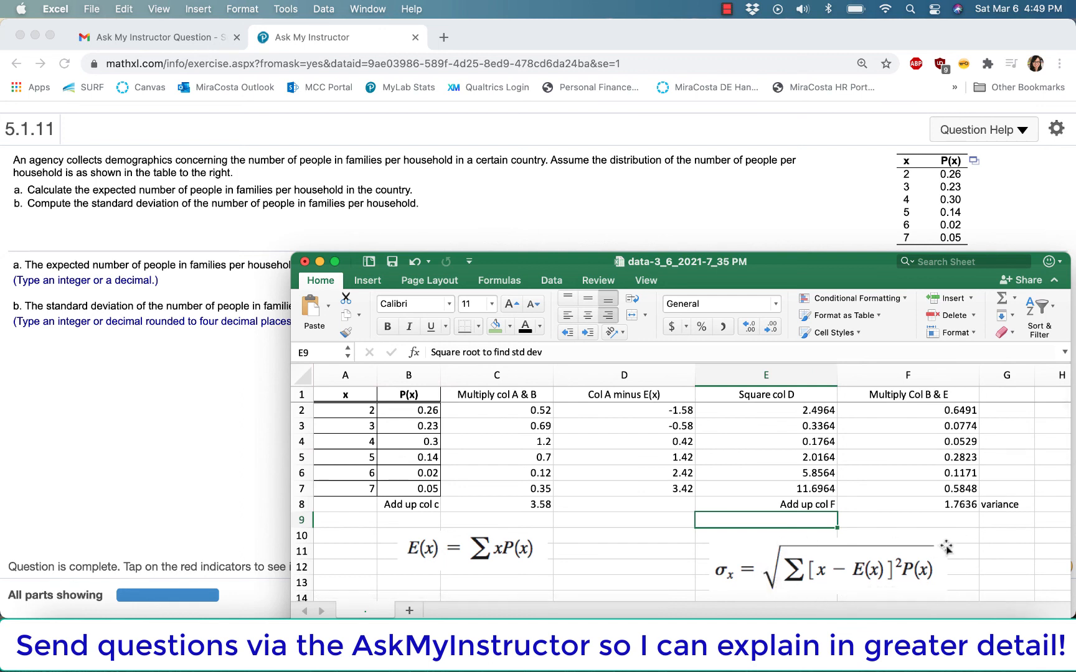
key("super+z")
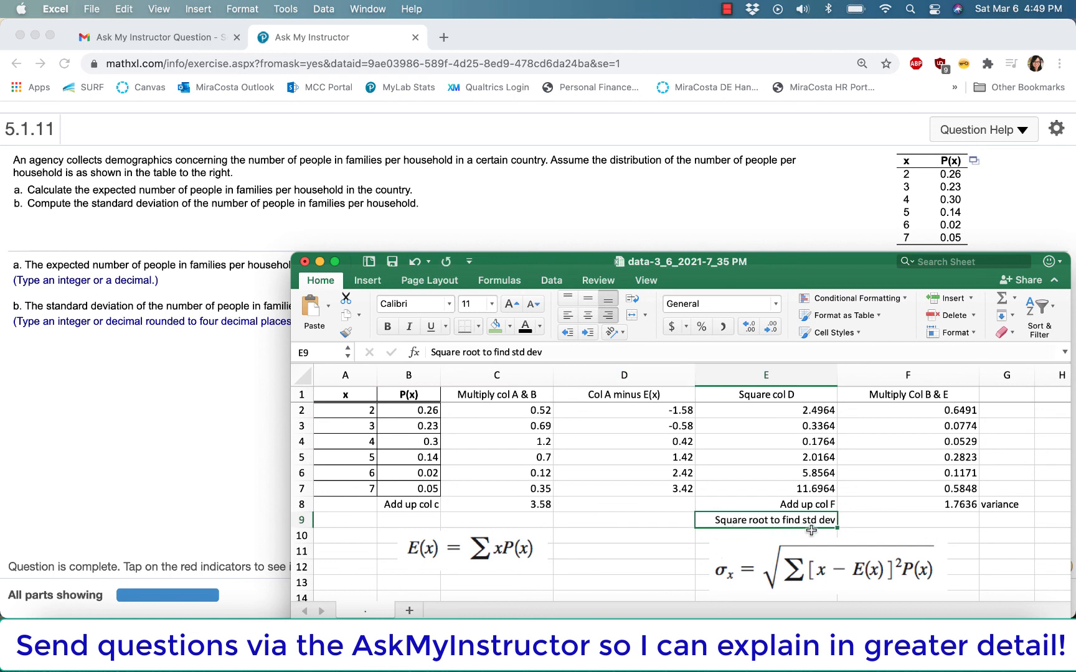
- Enter =sqrt(F8) in F9 to calculate the standard deviation, and fill the result cells C8 and F9 with green
left_click(897, 525)
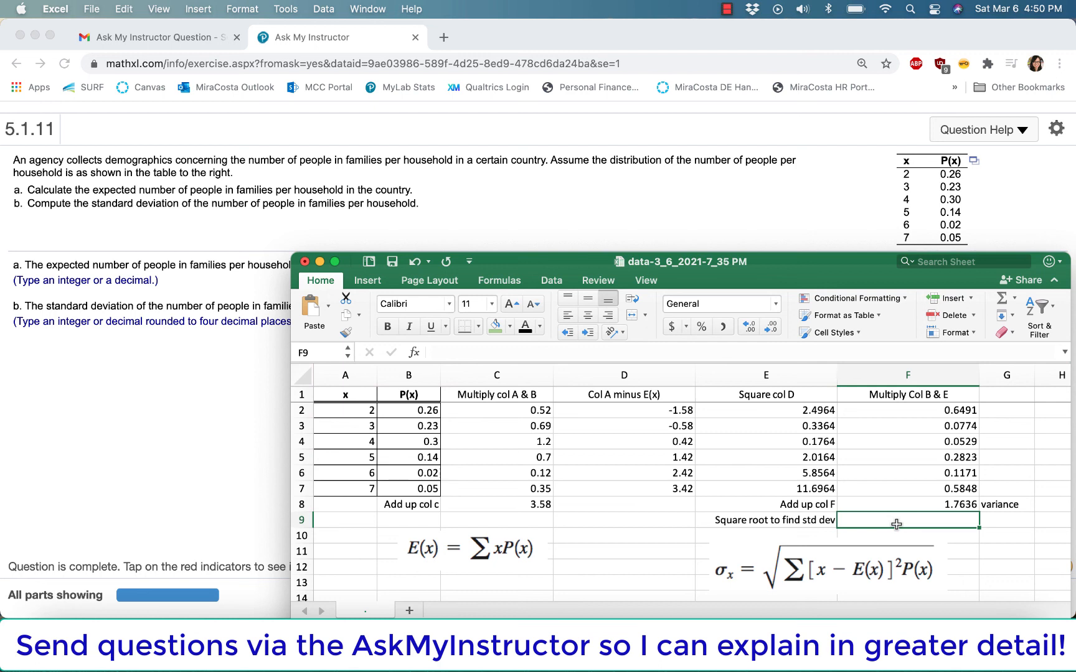
type("=sqrt(")
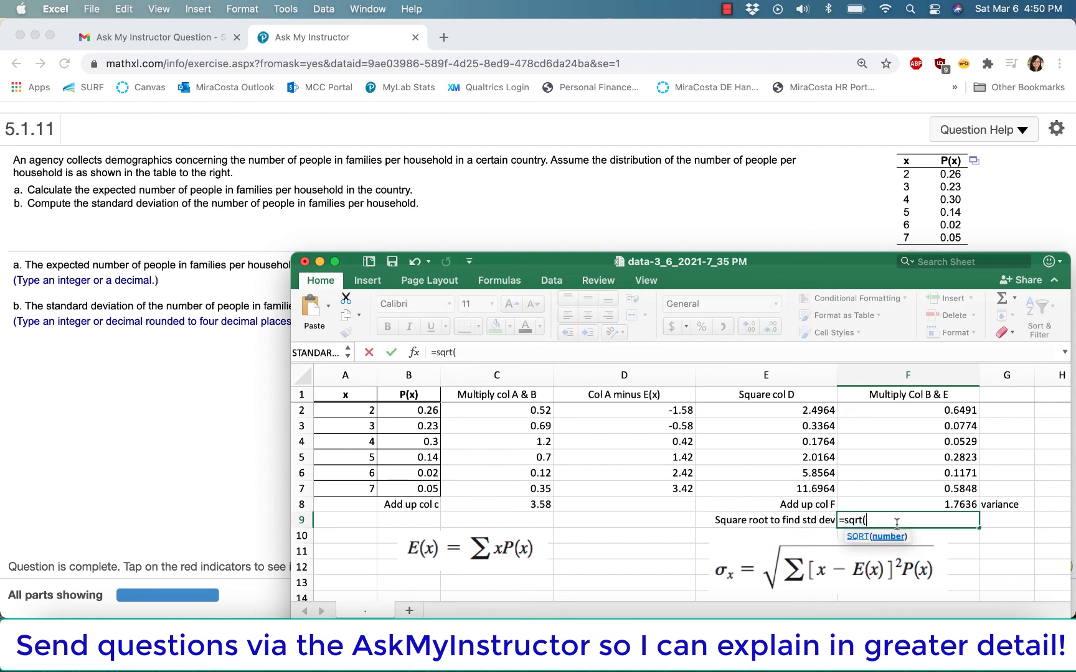
left_click(925, 502)
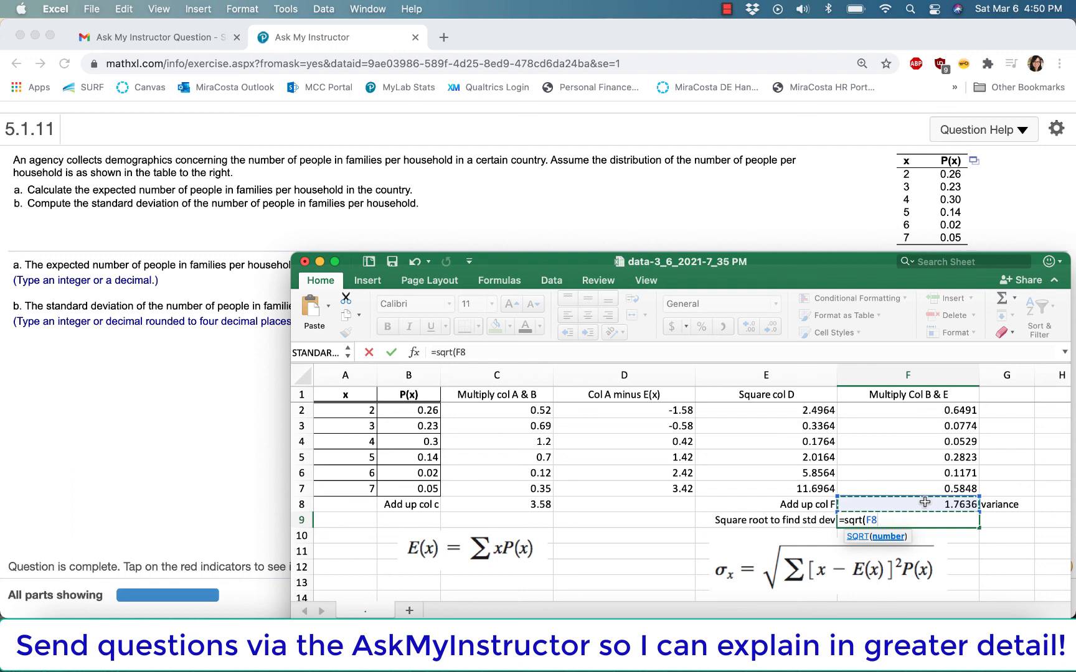
type(")")
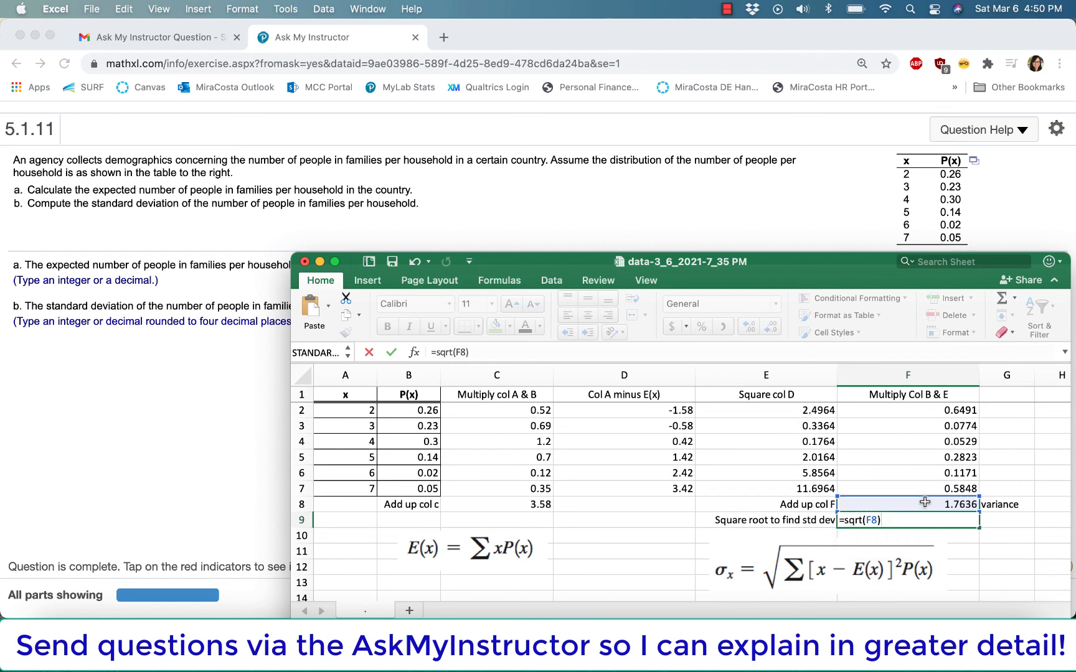
key("Return")
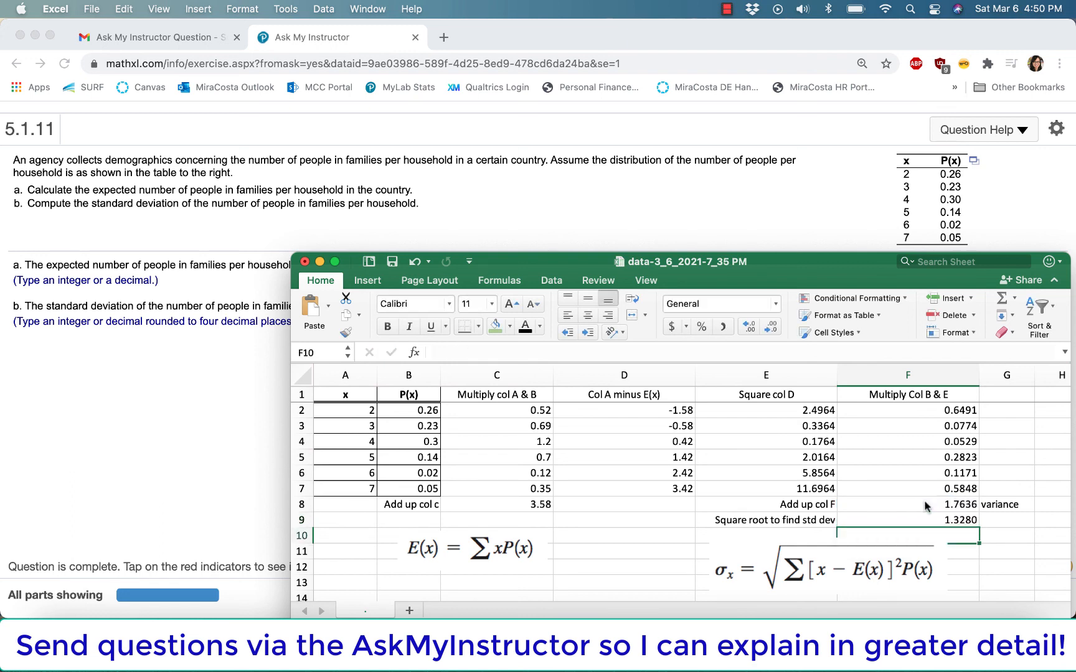
left_click(625, 552)
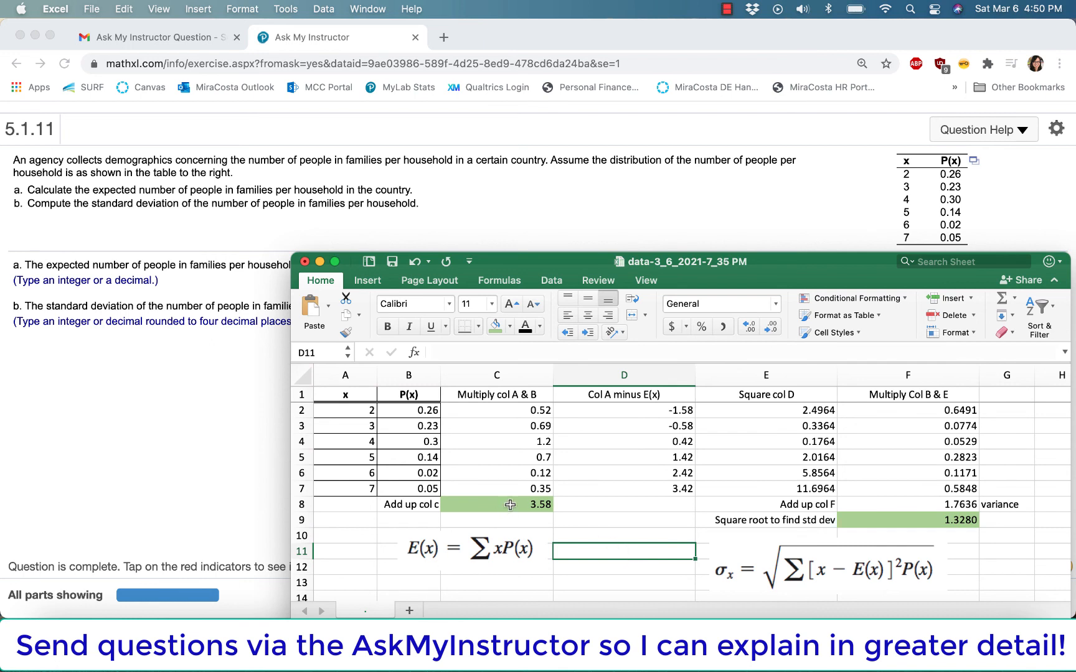